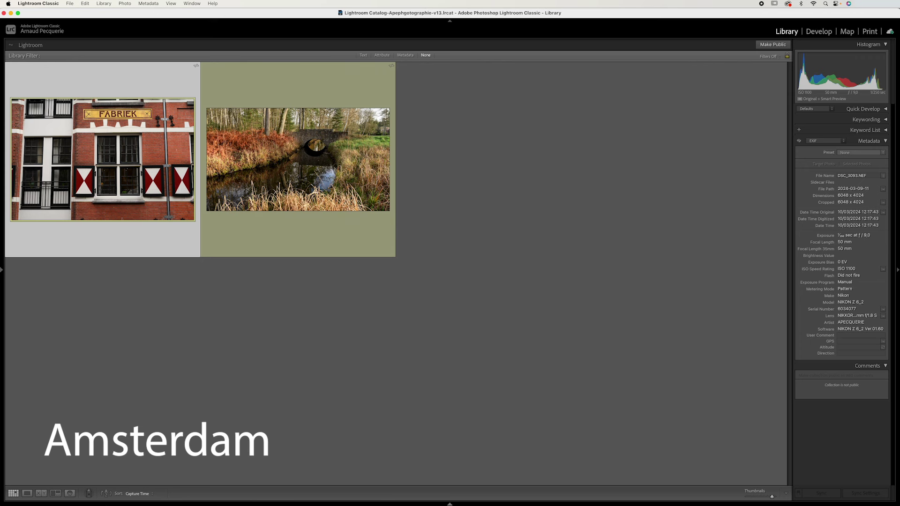
- Switch to the Develop module with the FABRIEK facade photo selected
left_click(819, 32)
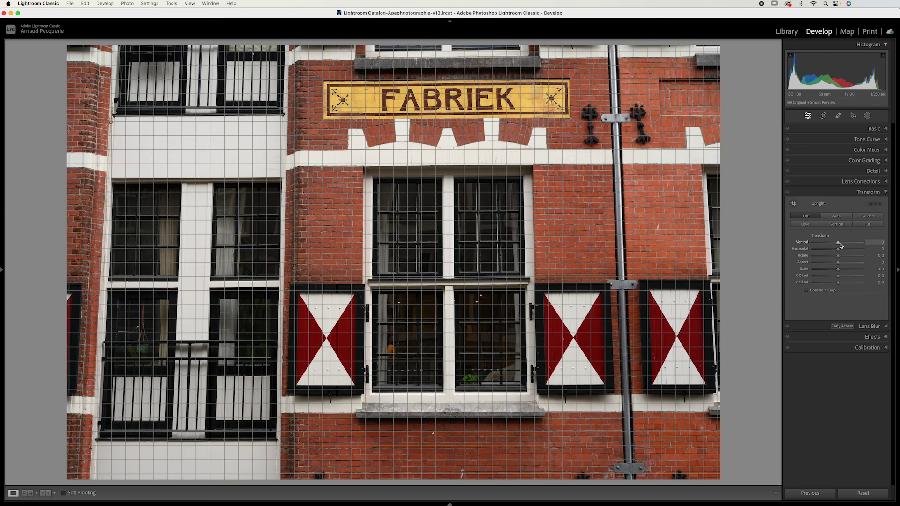
- Trial Vertical, Rotate, Scale and X Offset changes, reset Scale and X Offset, then adjust Vertical again
mouse_move(838, 243)
left_mouse_down()
mouse_move(839, 254)
mouse_move(818, 259)
left_mouse_up()
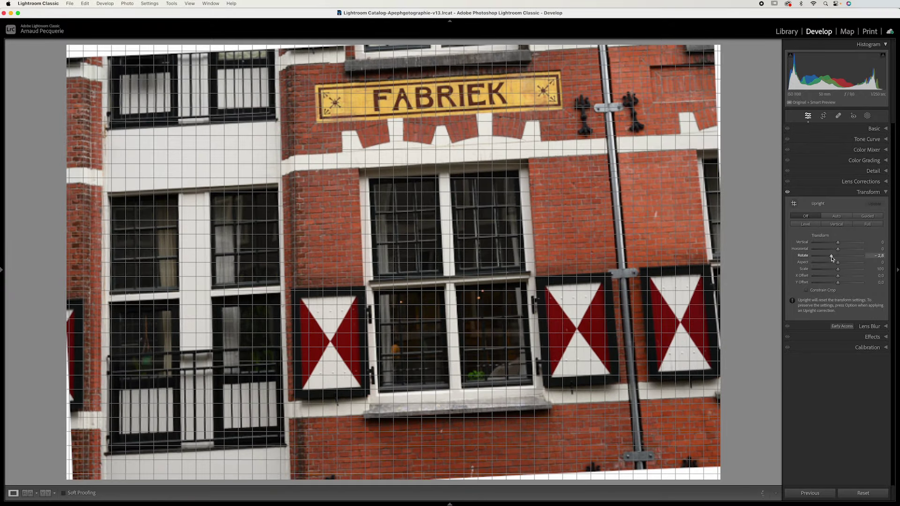
left_click_drag(819, 260, 839, 264)
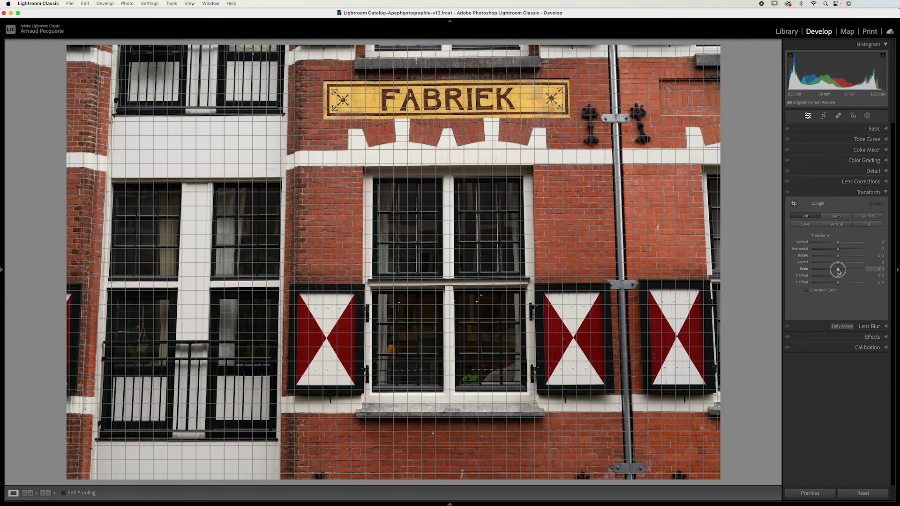
left_click_drag(840, 269, 838, 280)
double_click(837, 269)
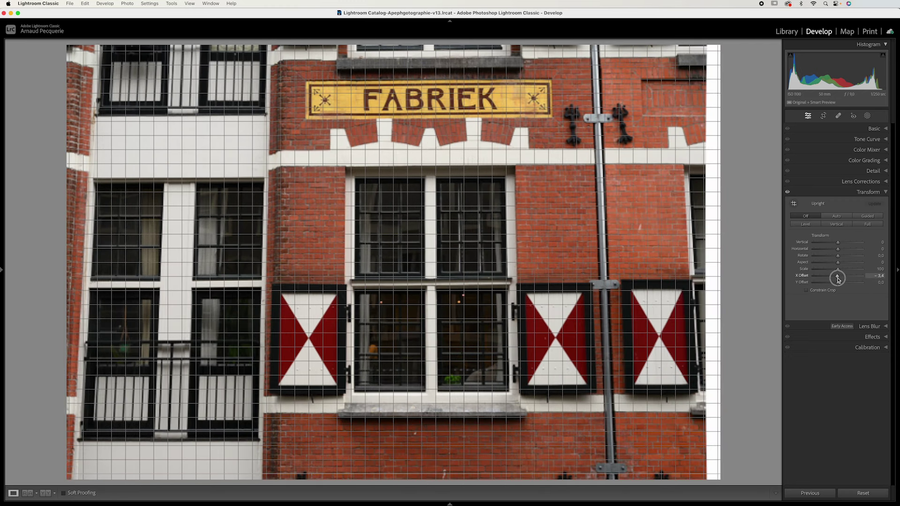
double_click(839, 277)
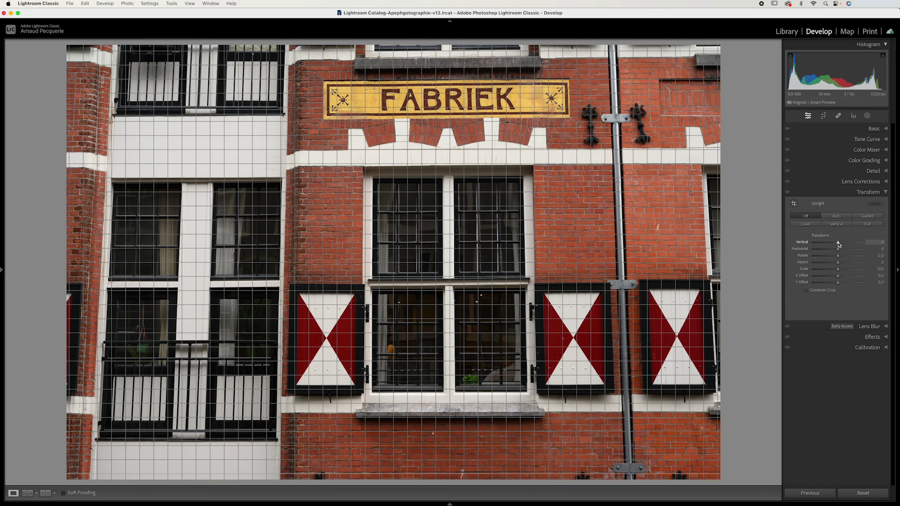
mouse_move(839, 244)
left_mouse_down()
mouse_move(830, 245)
mouse_move(844, 247)
mouse_move(837, 254)
mouse_move(848, 258)
mouse_move(840, 257)
left_mouse_up()
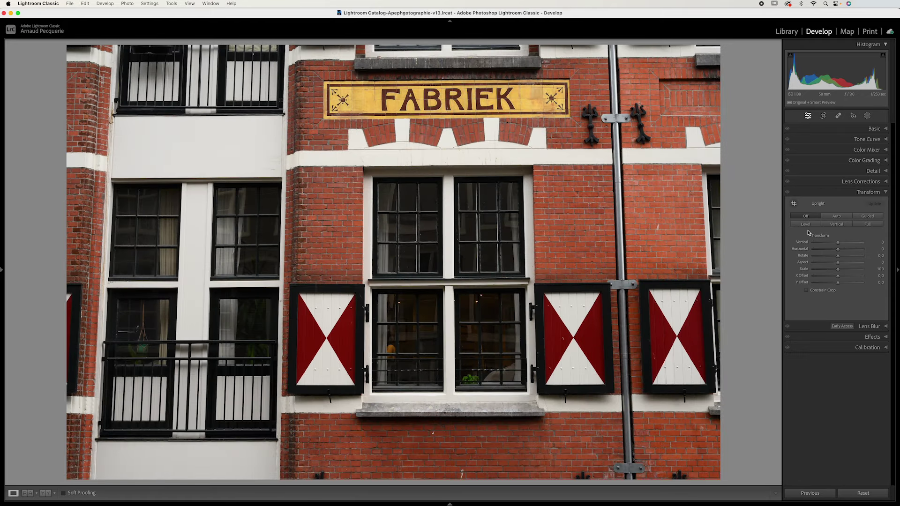
- Squeeze the facade with Aspect, then reset Aspect and Vertical so all Transform sliders read 0
left_click(838, 263)
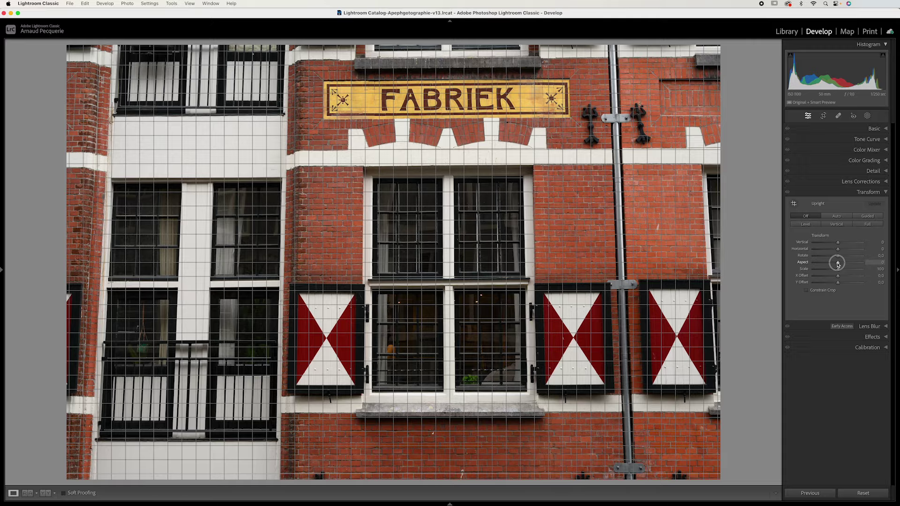
mouse_move(838, 264)
left_mouse_down()
mouse_move(852, 264)
mouse_move(835, 268)
left_mouse_up()
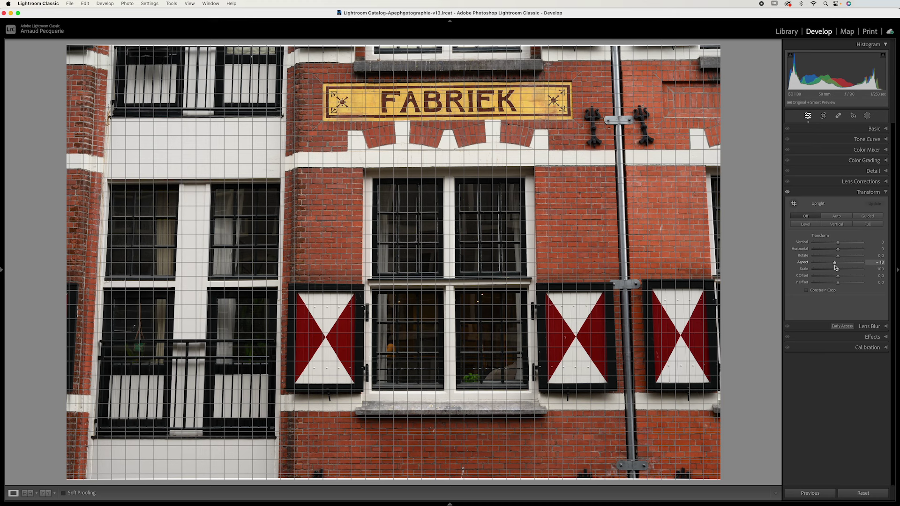
double_click(836, 267)
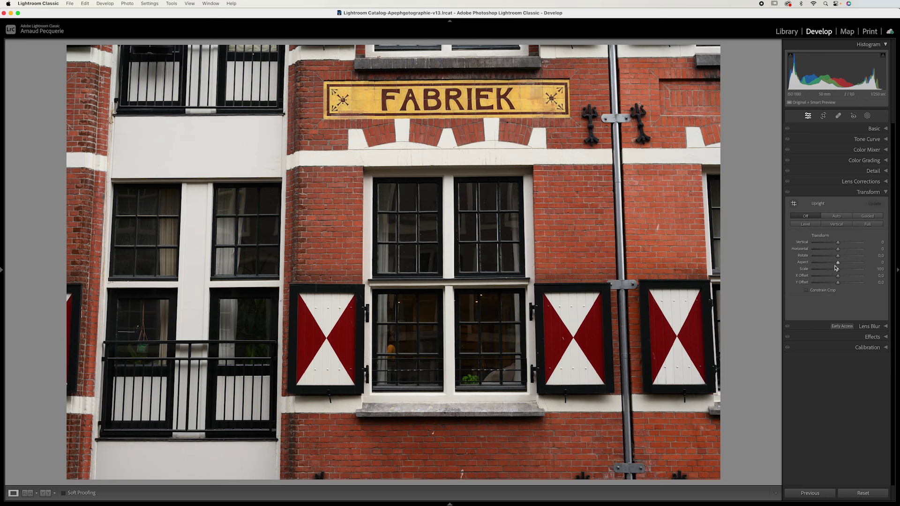
left_click(836, 268)
left_click_drag(348, 282, 745, 101)
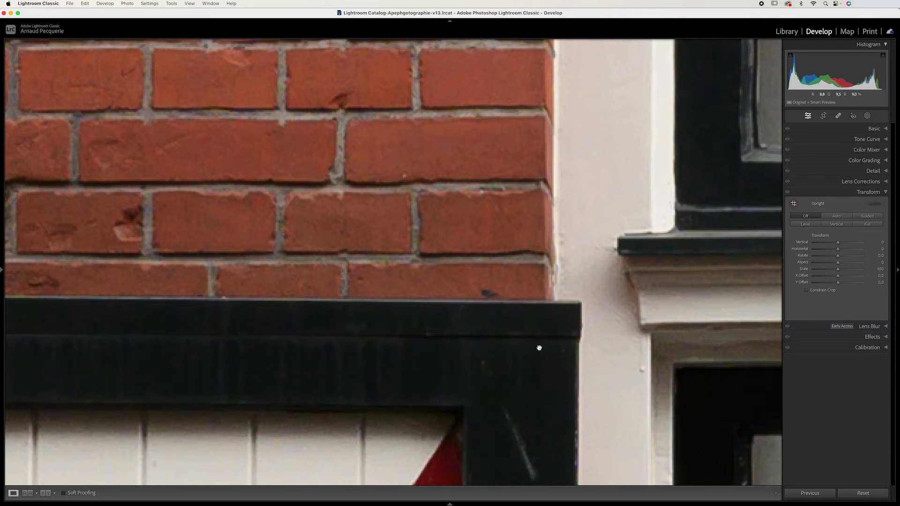
left_click(543, 349)
left_click(533, 343)
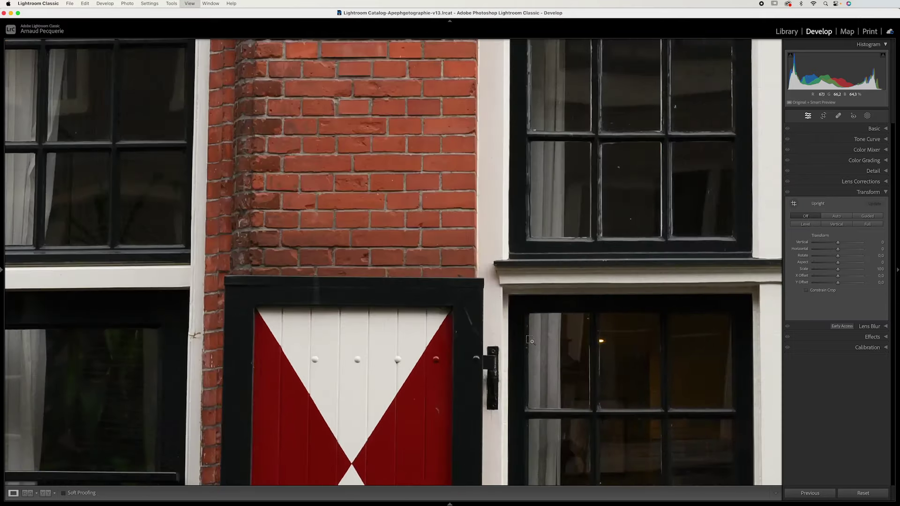
left_click_drag(570, 337, 294, 392)
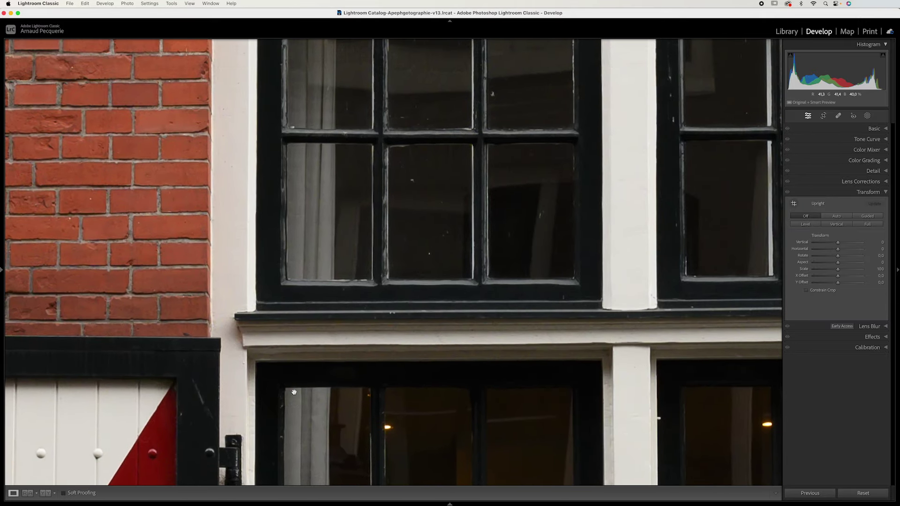
key("super+equal")
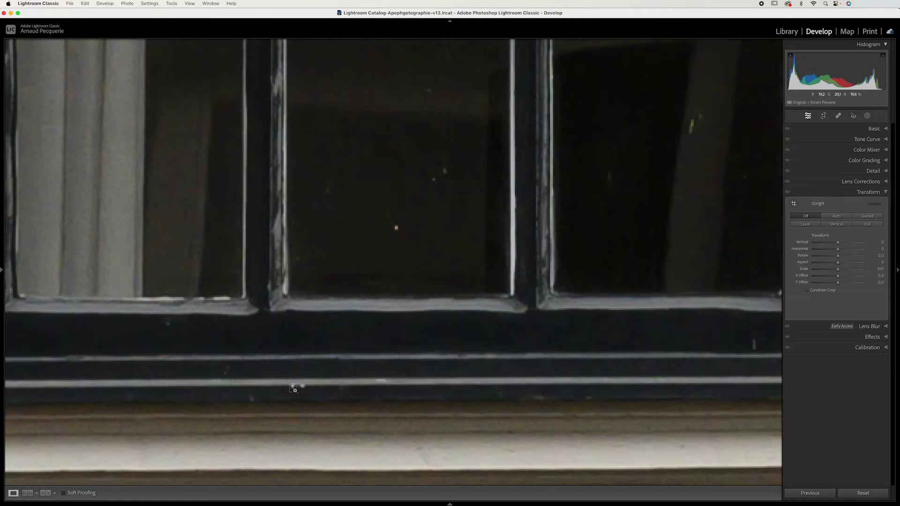
key("super+minus")
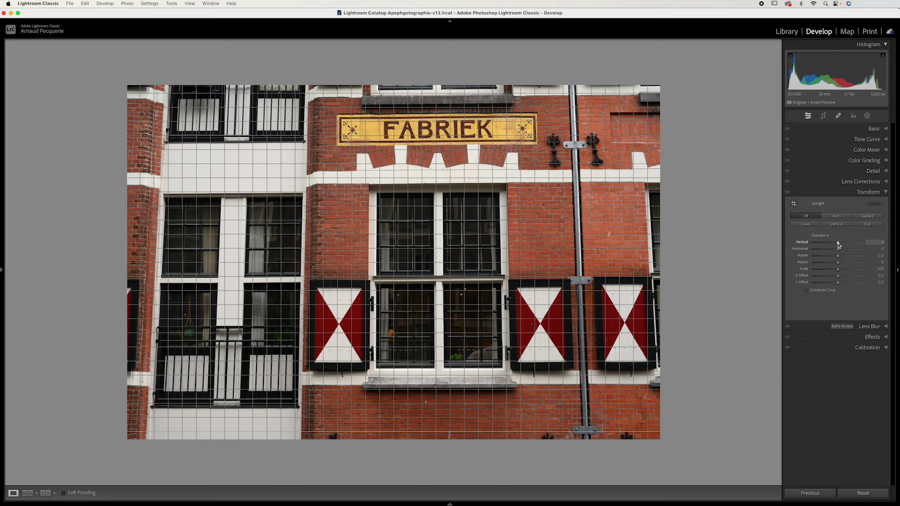
- Tilt the facade's Vertical and Horizontal perspective and rotate it to -0.4
left_click_drag(839, 242, 841, 252)
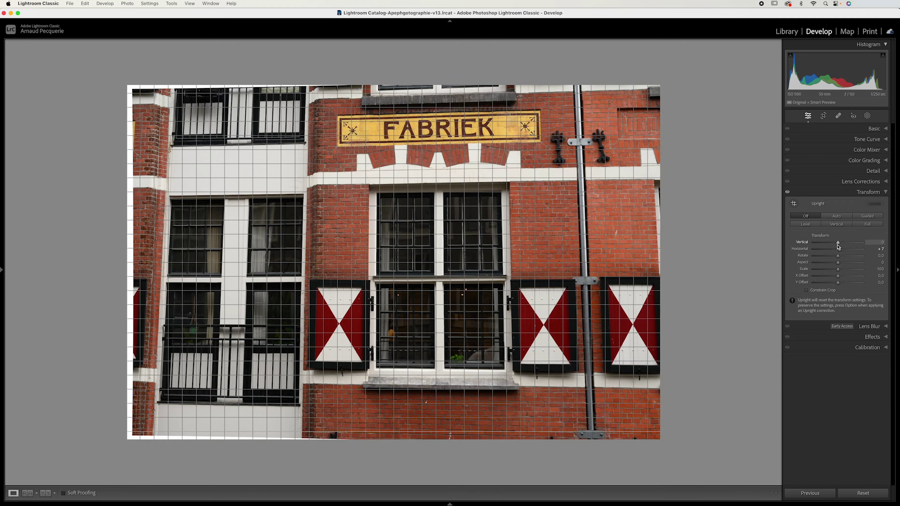
left_click(839, 244)
left_click_drag(839, 245, 839, 252)
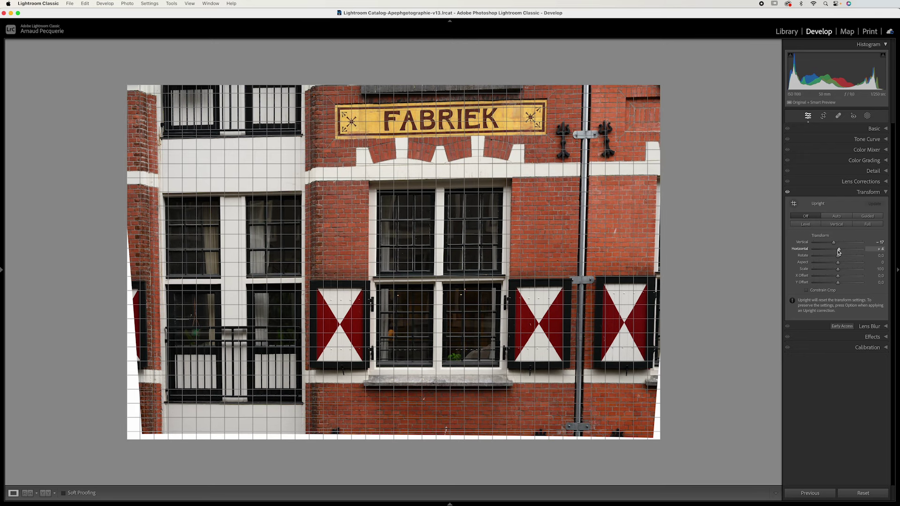
left_click_drag(838, 252, 839, 252)
left_click_drag(838, 257, 837, 258)
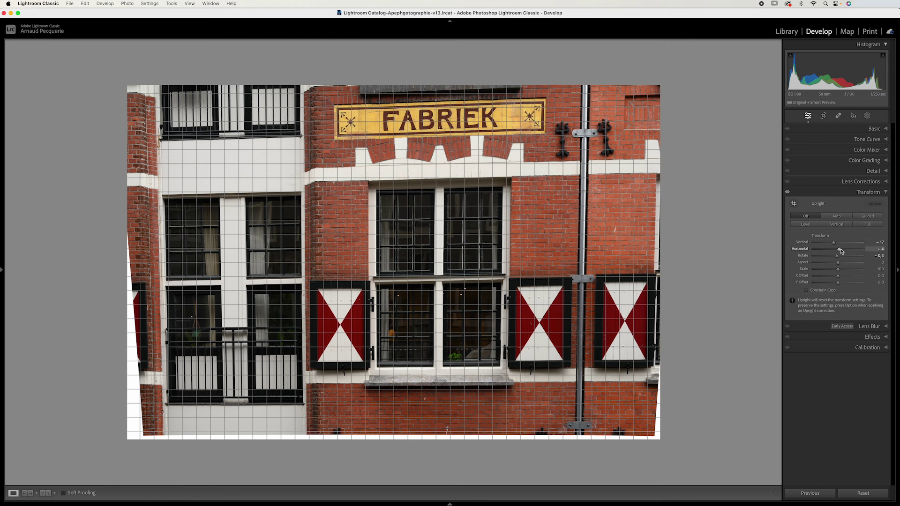
- Refine Vertical and Horizontal to -6, set Aspect to -17, and reset Y Offset to 0
left_click_drag(835, 246, 839, 247)
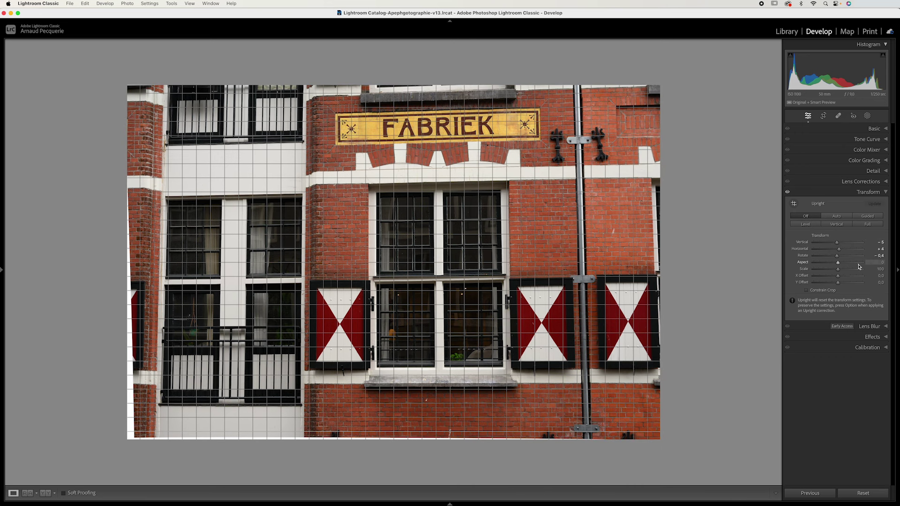
left_click_drag(840, 251, 838, 251)
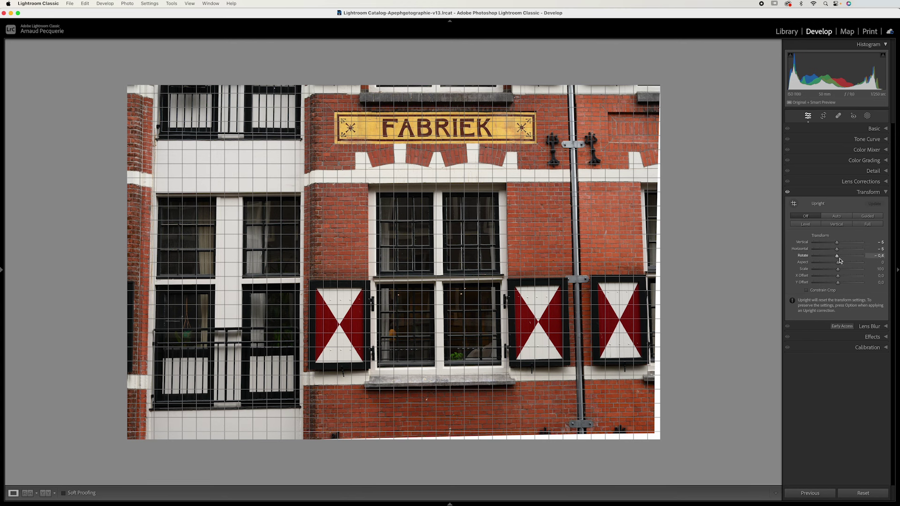
left_click_drag(838, 251, 838, 251)
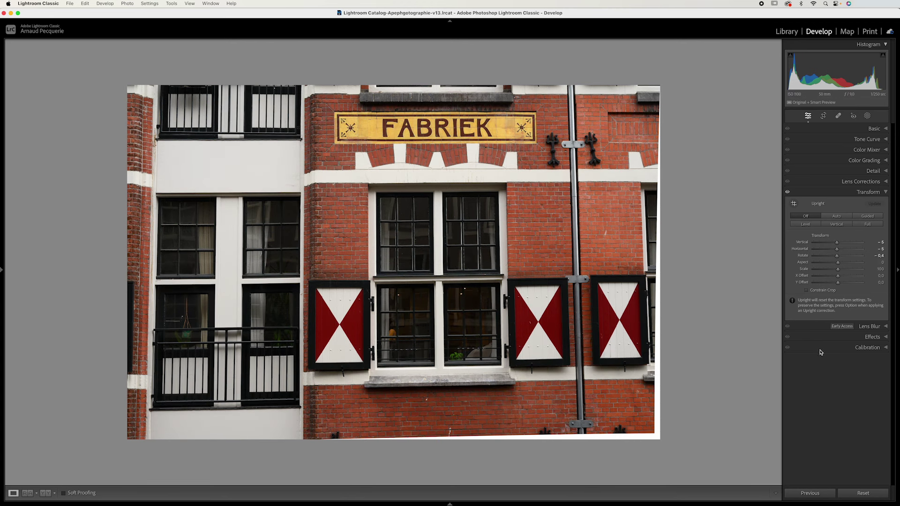
left_click(839, 264)
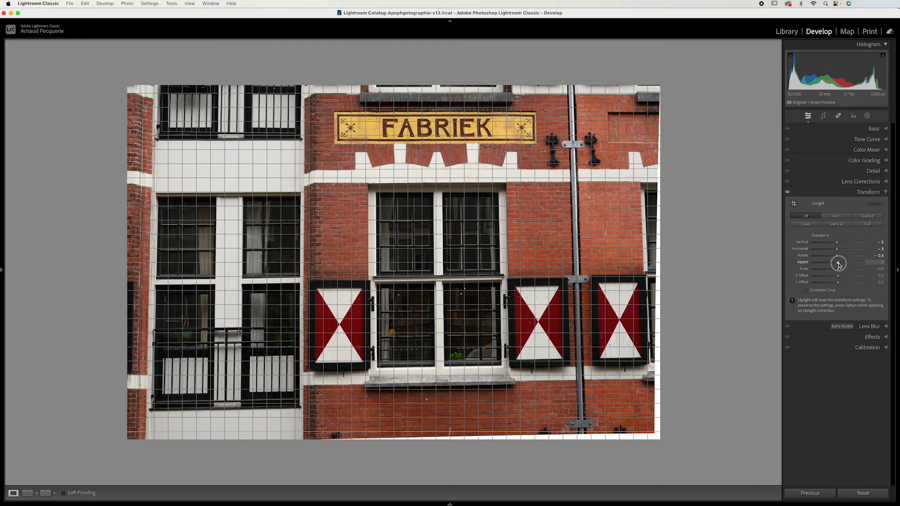
left_click_drag(839, 264, 835, 265)
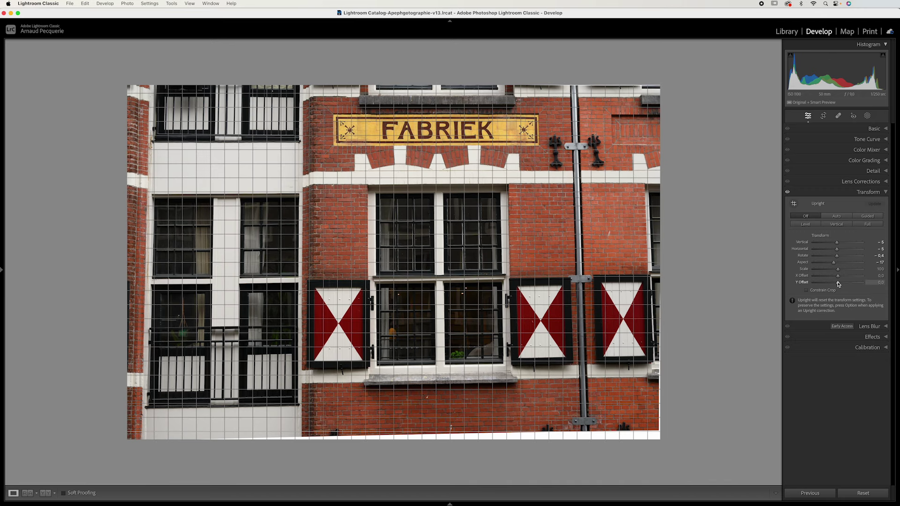
left_click_drag(838, 282, 839, 283)
double_click(838, 282)
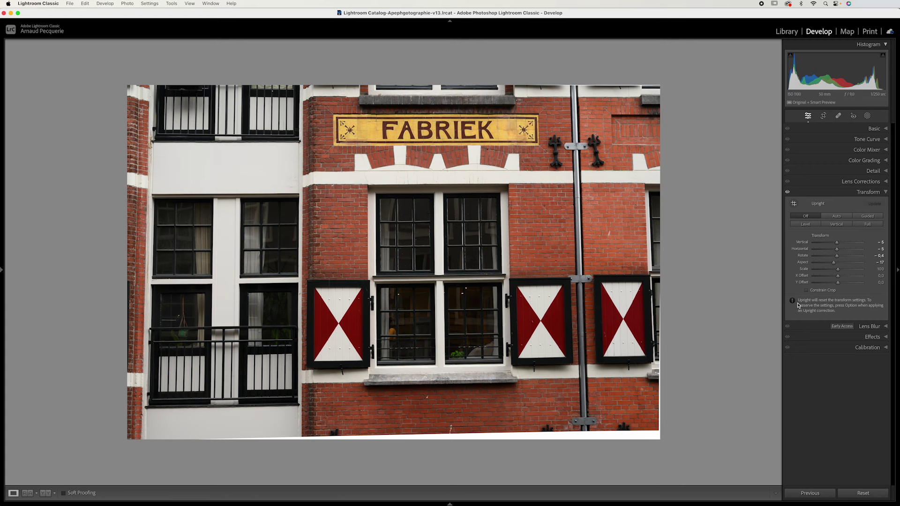
- Constrain the crop, reset Vertical and Horizontal to 0, and apply Auto Upright
left_click(807, 290)
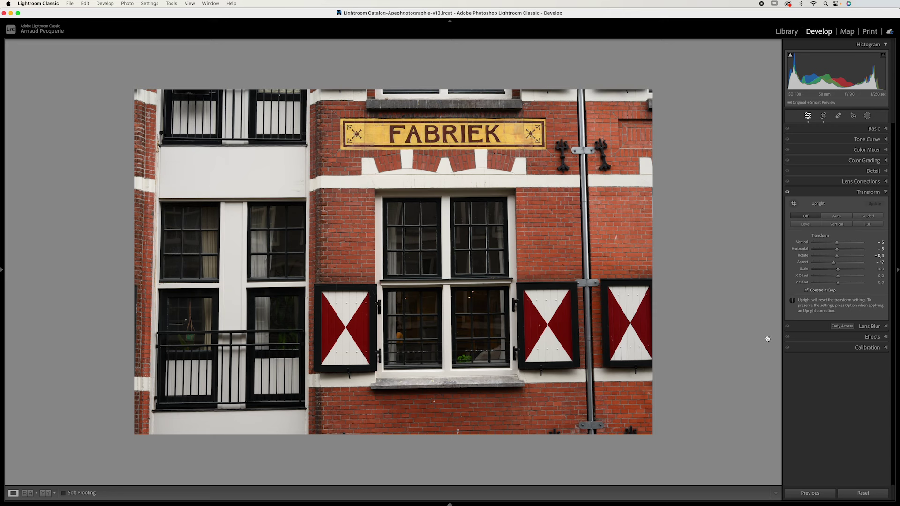
left_click(837, 243)
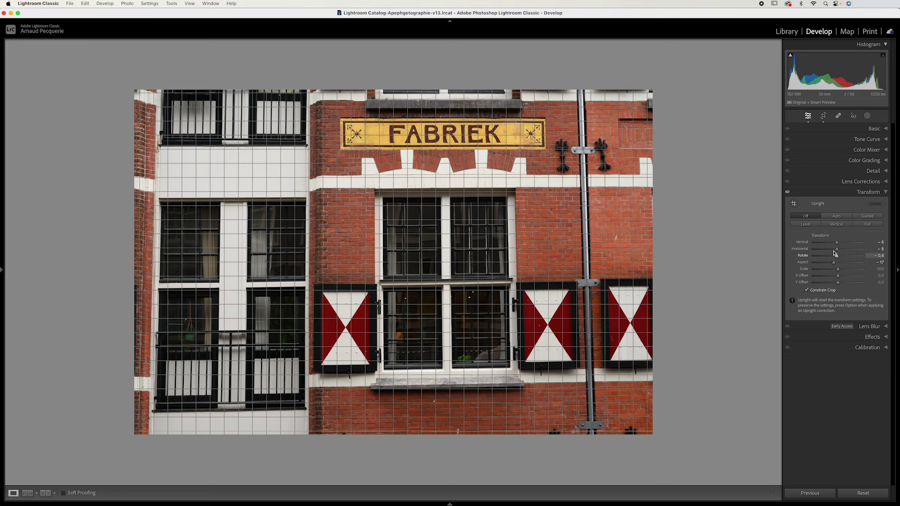
double_click(837, 243)
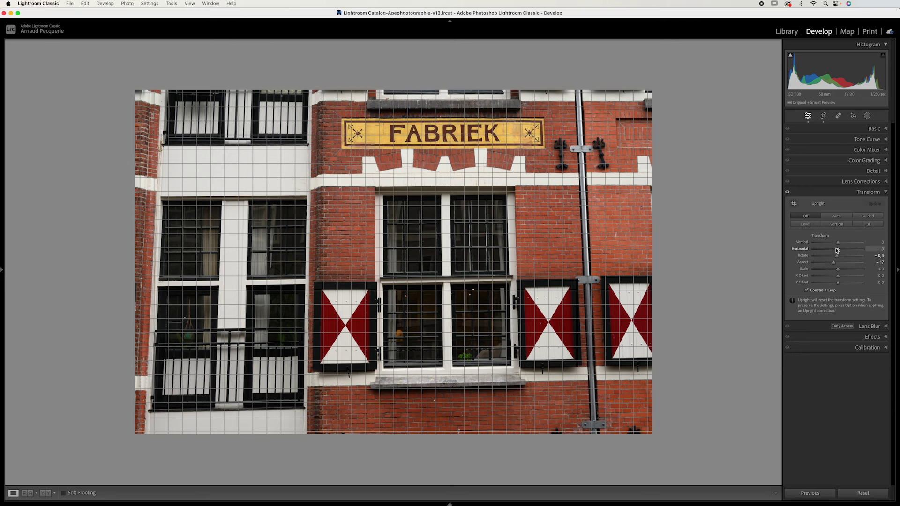
double_click(837, 256)
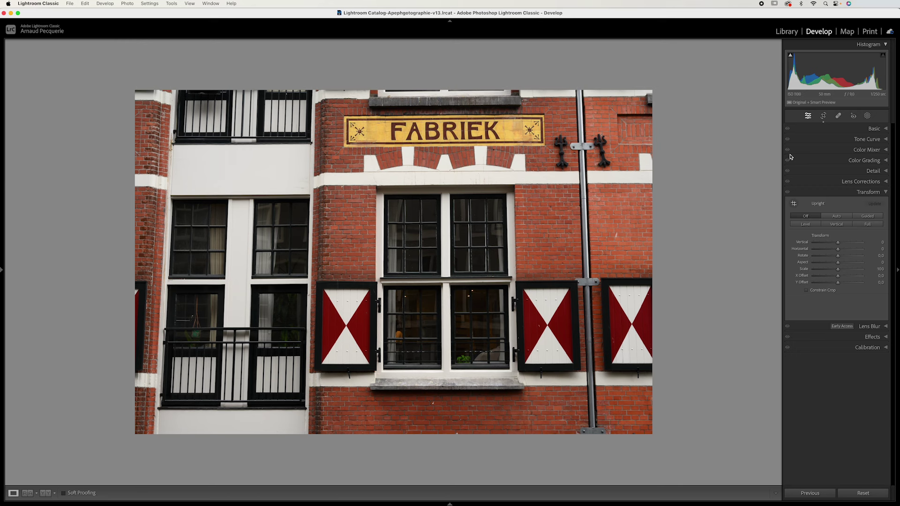
left_click(837, 216)
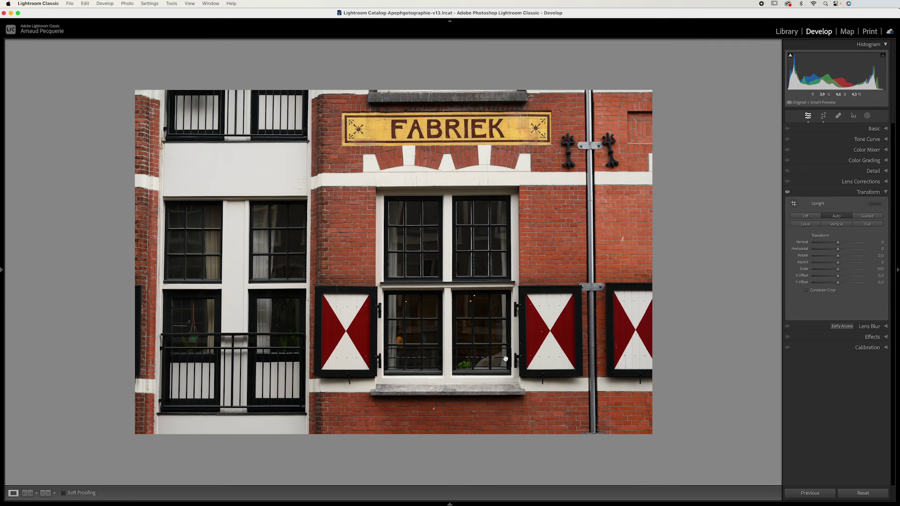
- Zoom in on the facade, keep Vertical at 0, and switch Upright from Auto to Off
left_click(639, 271)
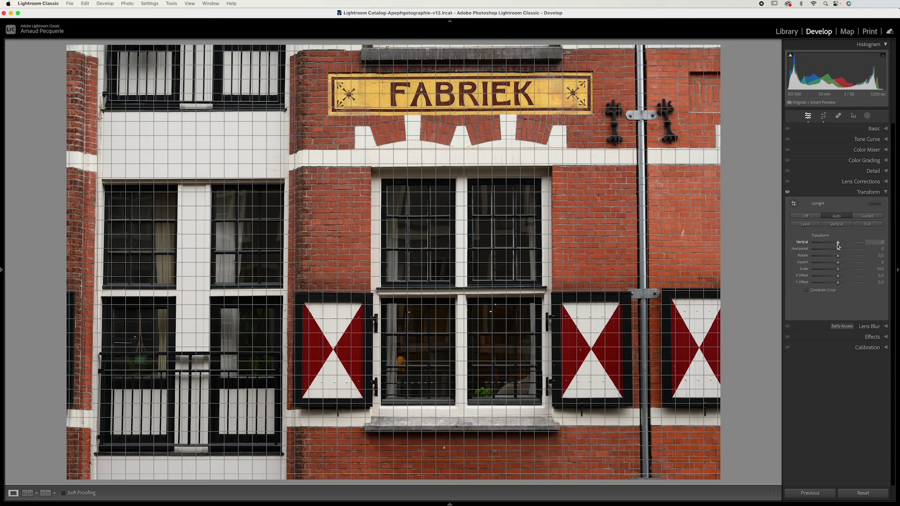
left_click(839, 246)
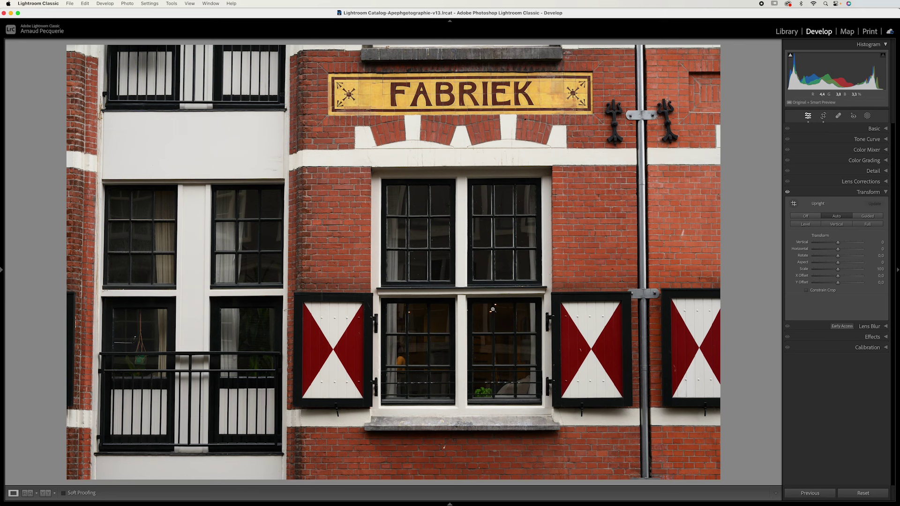
left_click(840, 218)
left_click(806, 216)
- Draw Guided Upright guides along the top ledge, window sill, left building corner and drainpipe
left_click(794, 205)
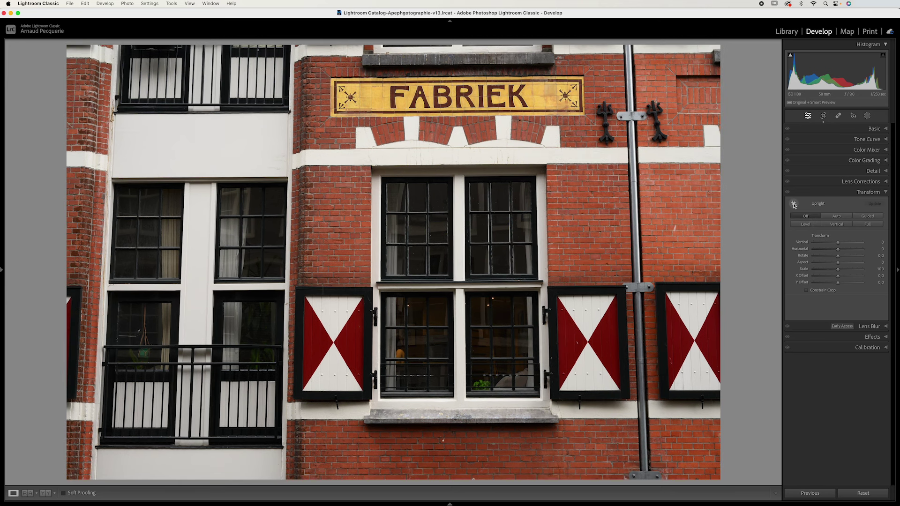
left_click(794, 205)
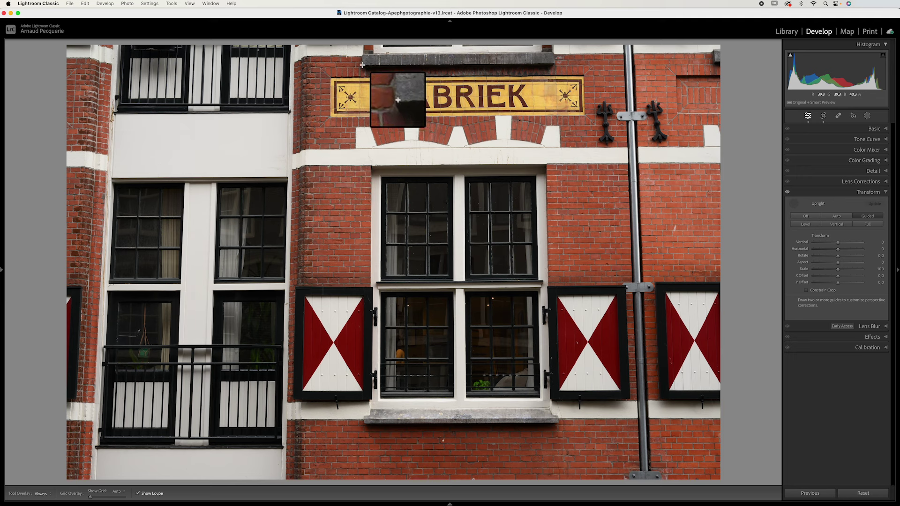
left_click_drag(363, 65, 554, 62)
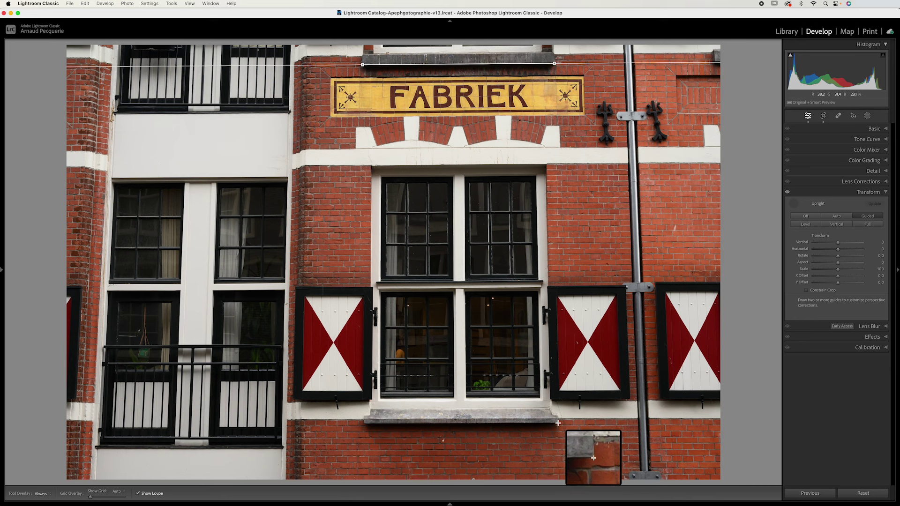
mouse_move(558, 423)
left_mouse_down()
mouse_move(365, 433)
mouse_move(365, 424)
left_mouse_up()
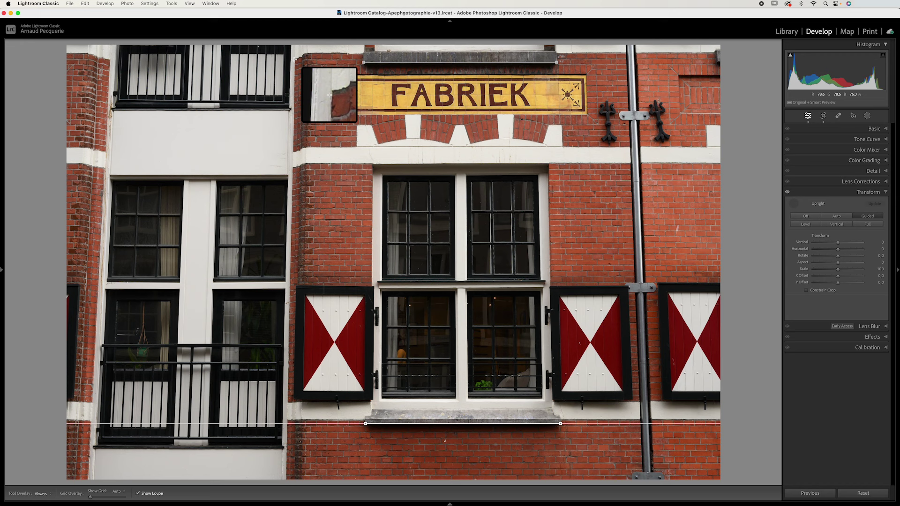
mouse_move(295, 60)
left_mouse_down()
mouse_move(297, 419)
mouse_move(286, 441)
left_mouse_up()
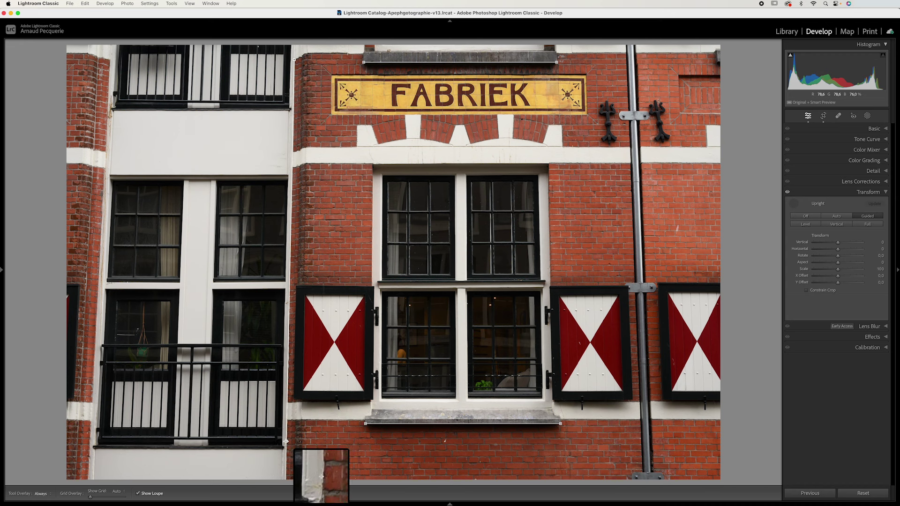
left_click_drag(286, 441, 286, 441)
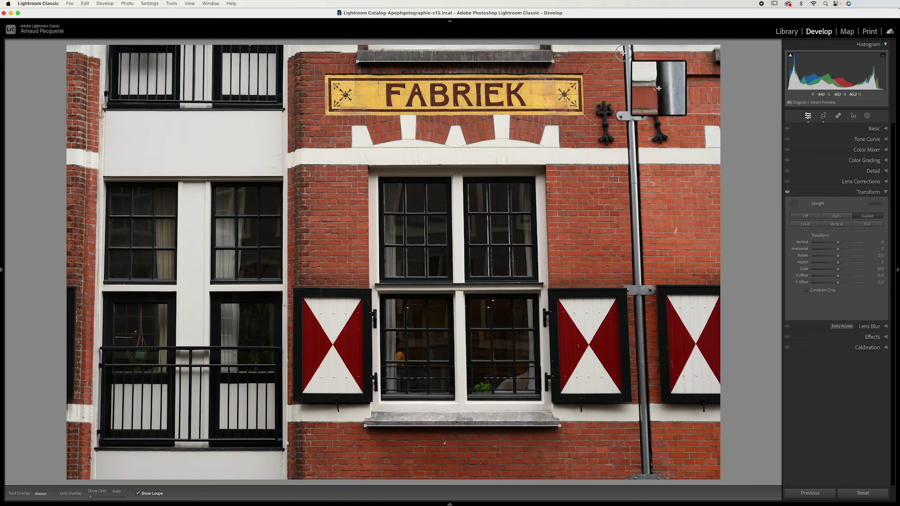
left_click_drag(623, 52, 641, 469)
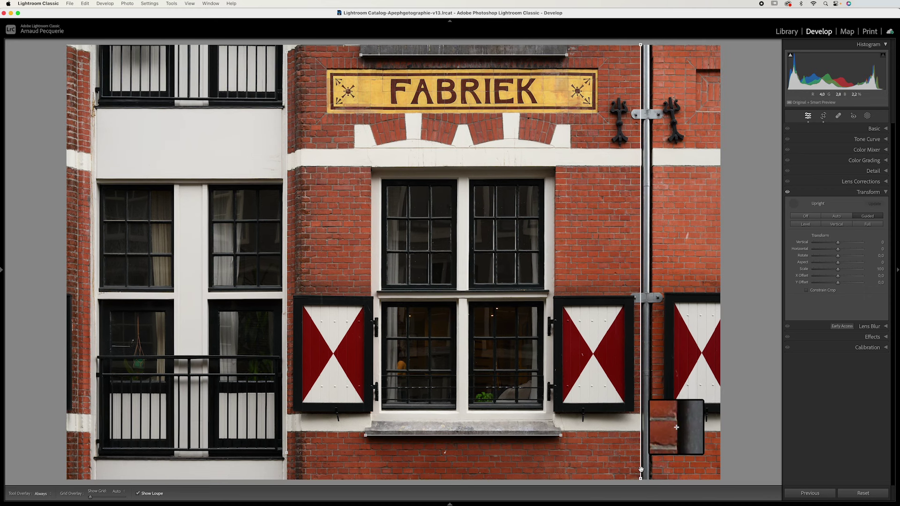
left_click_drag(642, 470, 641, 469)
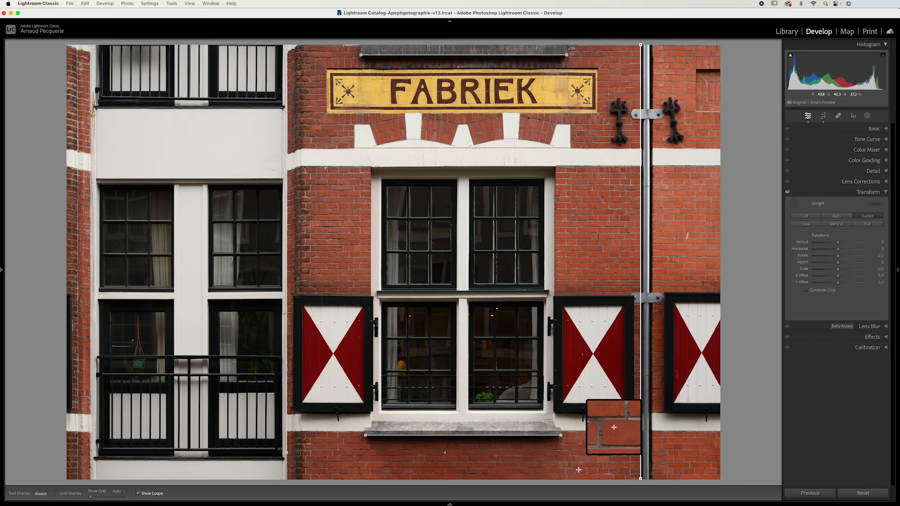
- Trim the facade's right and left crop edges inward and apply the crop
left_click(824, 116)
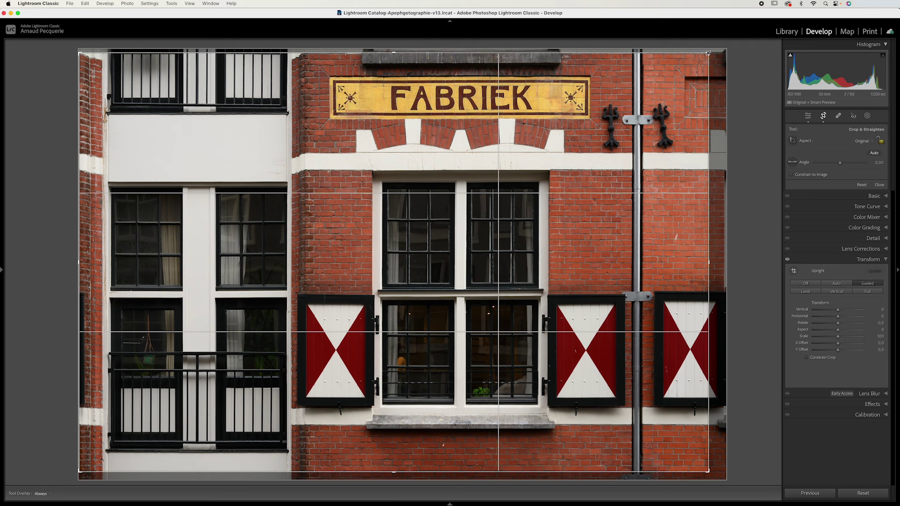
left_click_drag(710, 264, 683, 265)
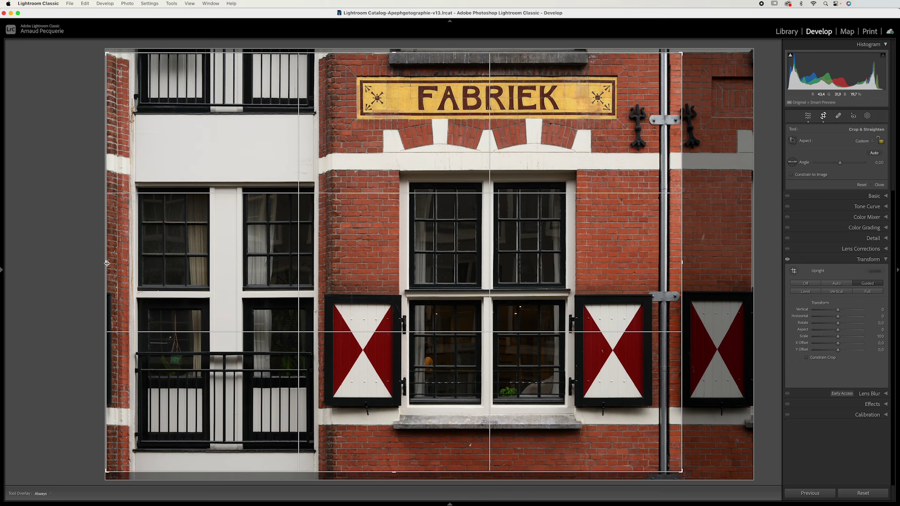
left_click_drag(107, 263, 117, 263)
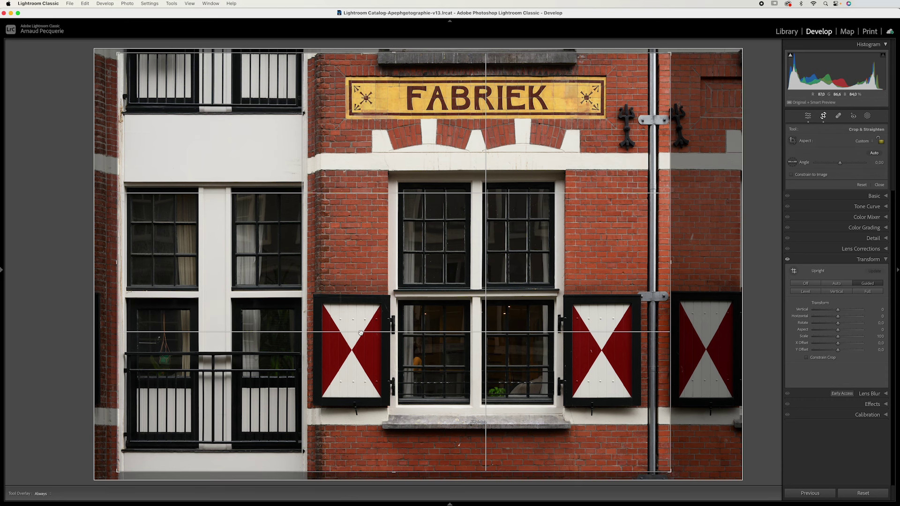
key("Return")
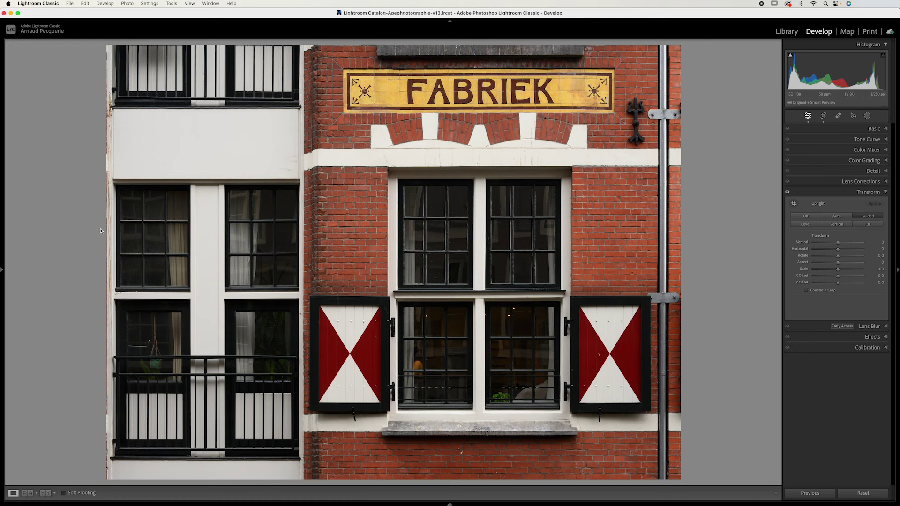
- Toggle Constrain to Image on and off, zoom to Fit, and advance to the woodland bridge photo
left_click(807, 291)
left_click(807, 291)
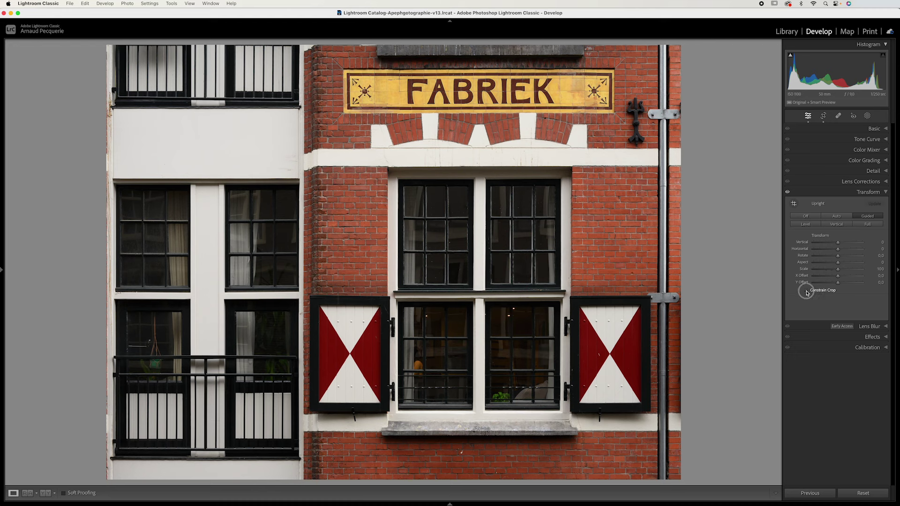
left_click(795, 205)
left_click(547, 153)
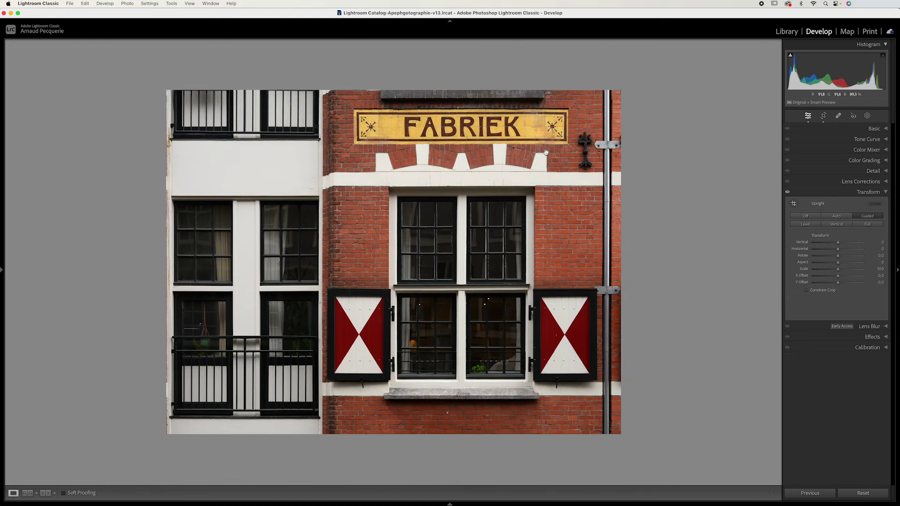
key("Right")
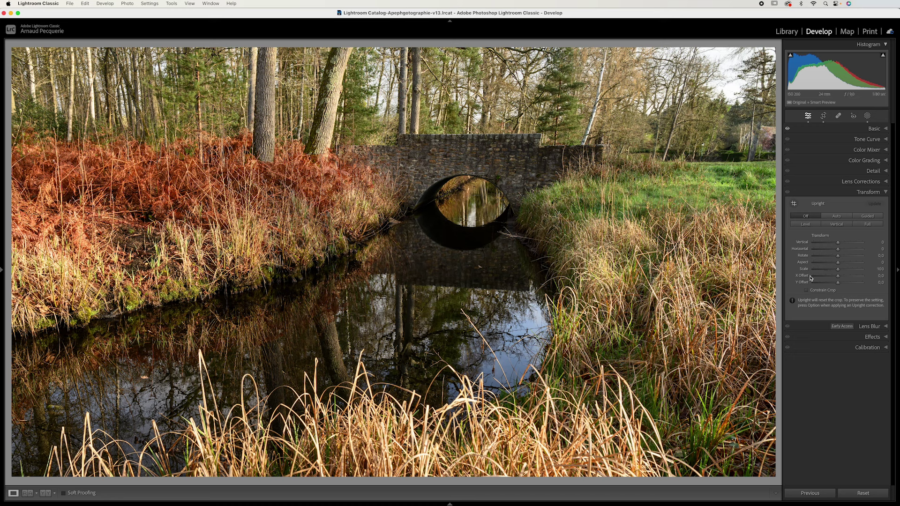
- Set the bridge photo's Transform Horizontal to -9 and Rotate to -0.8
left_click(834, 270)
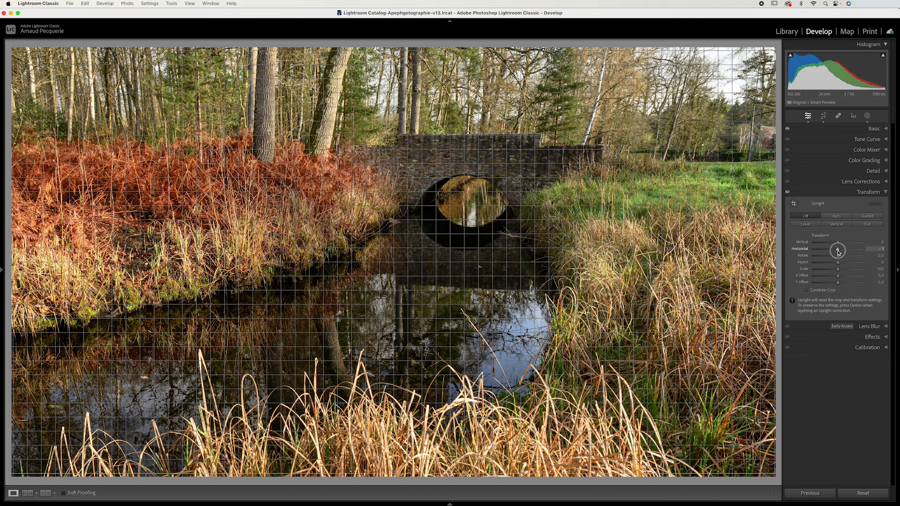
left_click_drag(839, 252, 838, 253)
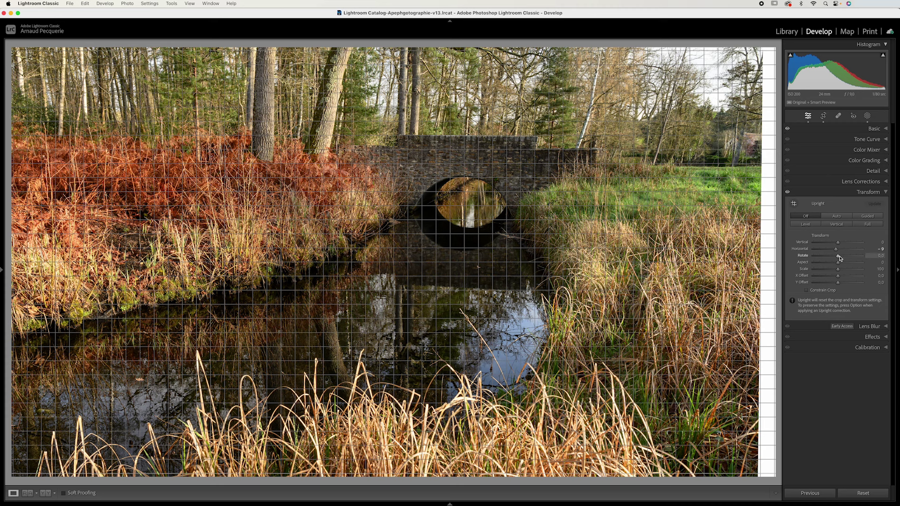
left_click_drag(840, 258, 837, 257)
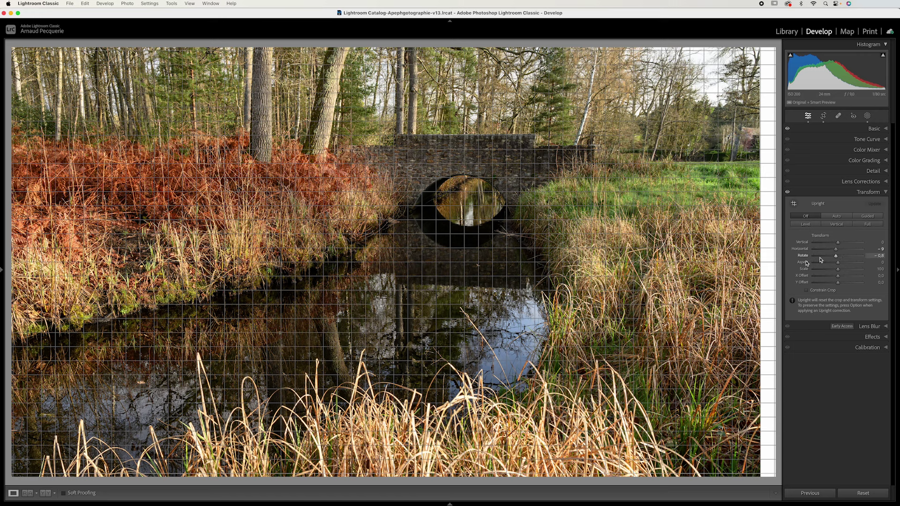
left_click(637, 282)
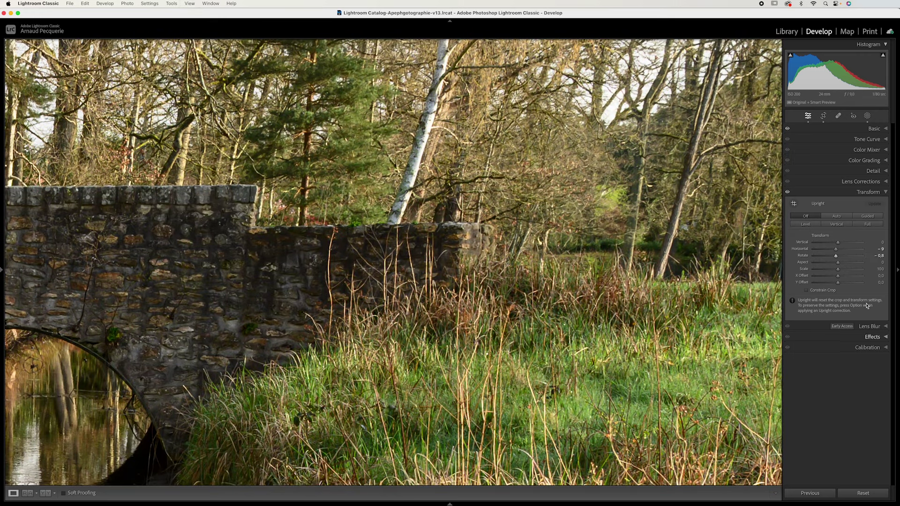
- Zoom back to Fit and set X Offset to +2.6 to fill the right-edge white strip
left_click(839, 243)
key("z")
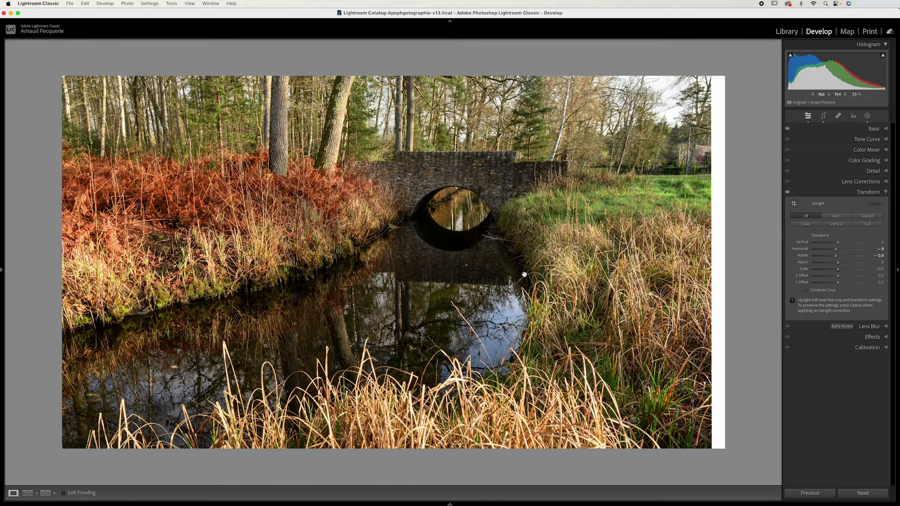
left_click(838, 242)
left_click(838, 269)
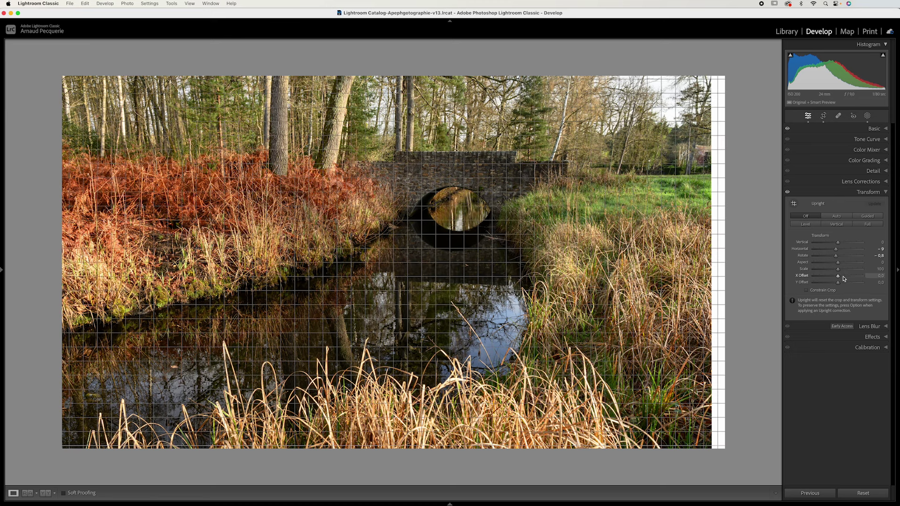
left_click(839, 276)
left_click_drag(838, 277, 839, 277)
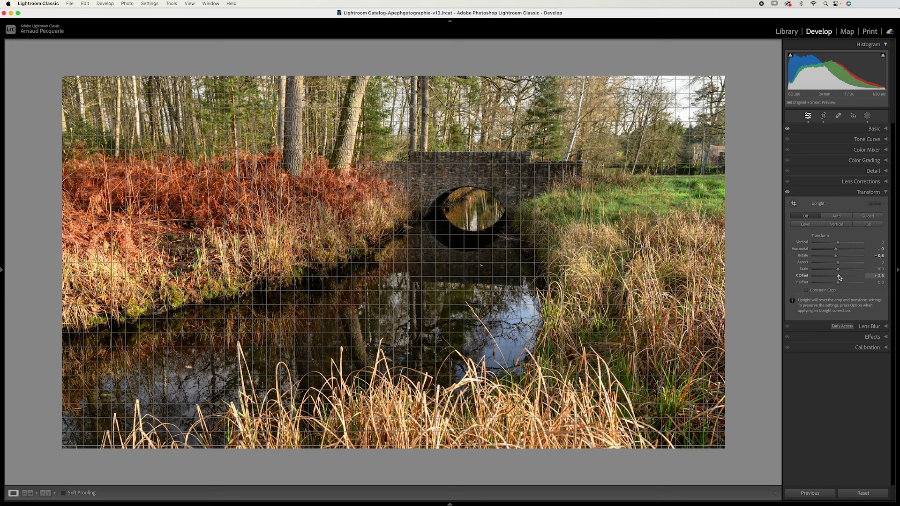
left_click_drag(839, 277, 840, 278)
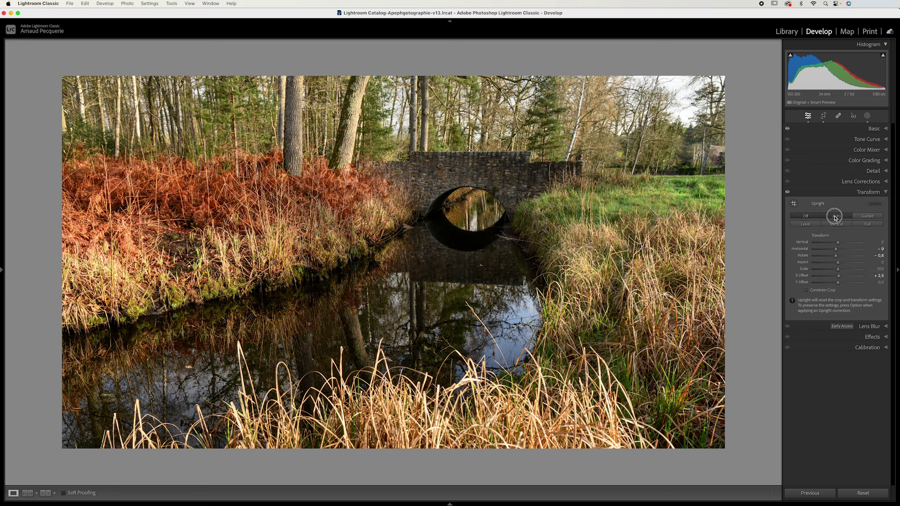
left_click(807, 215)
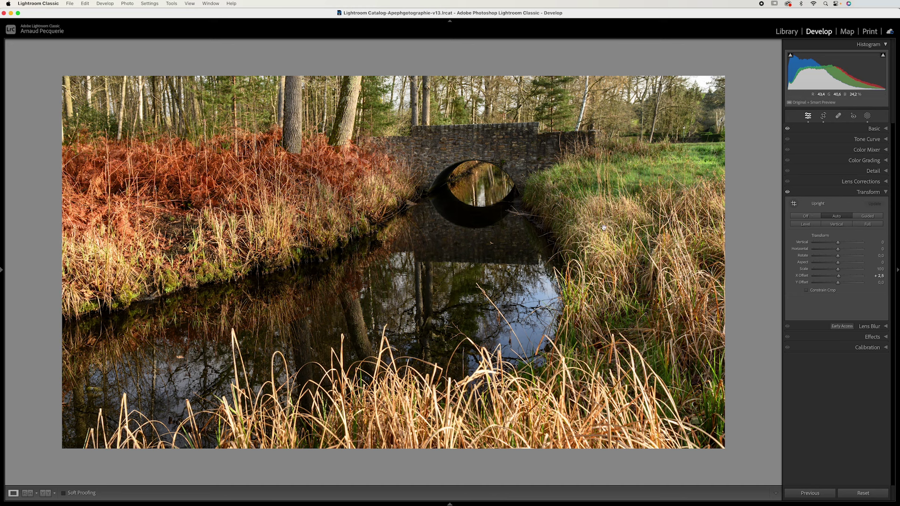
left_click_drag(840, 278, 839, 280)
key("super+z")
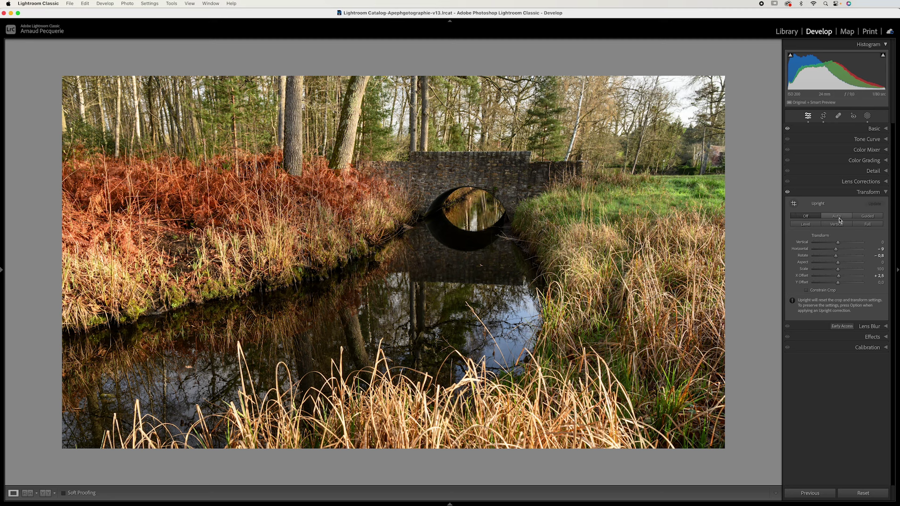
left_click(839, 217)
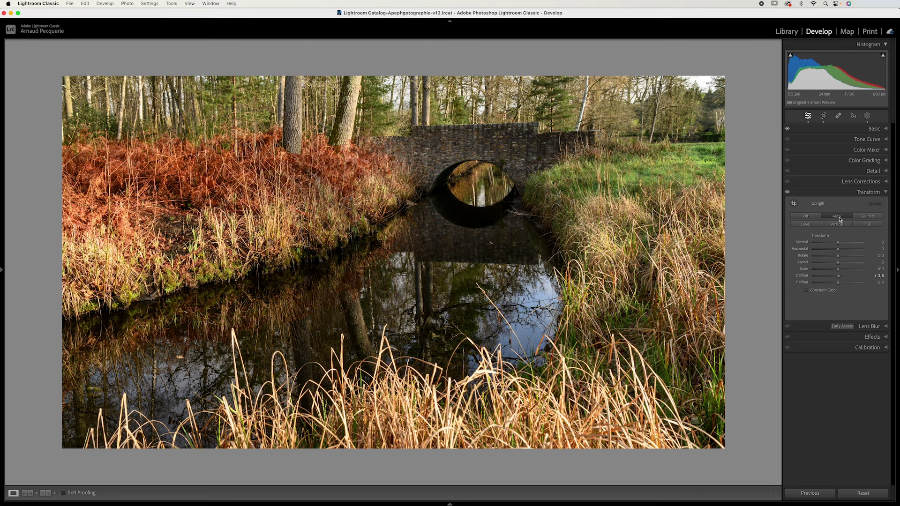